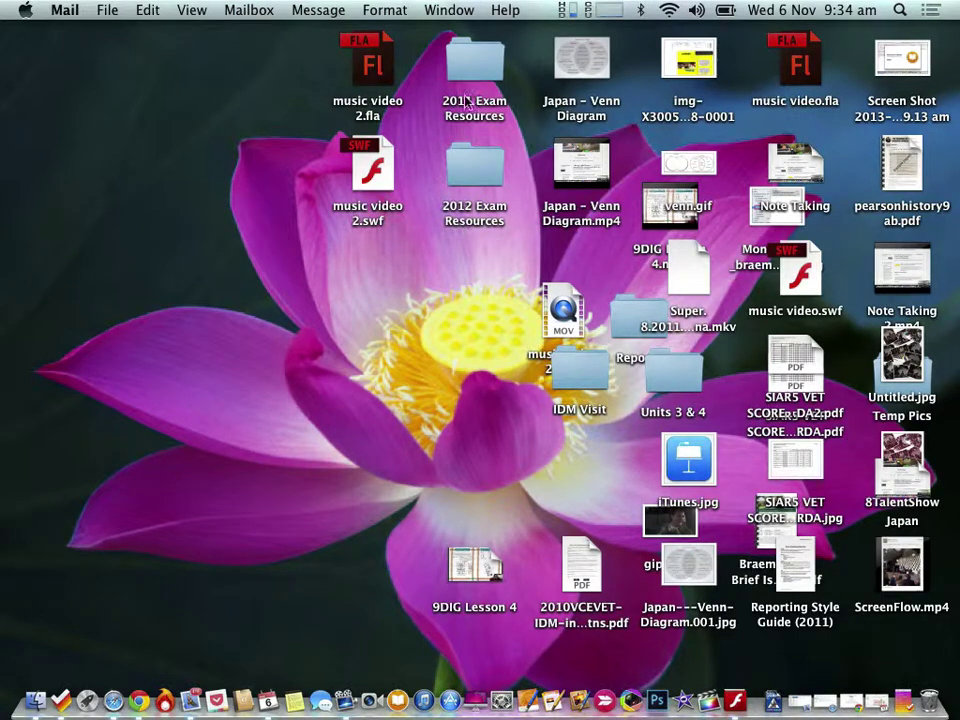
- Open music video 2.fla from the desktop and dismiss the ActionScript 2.0 warning
{"action": "double_click", "coordinate": [370, 62]}
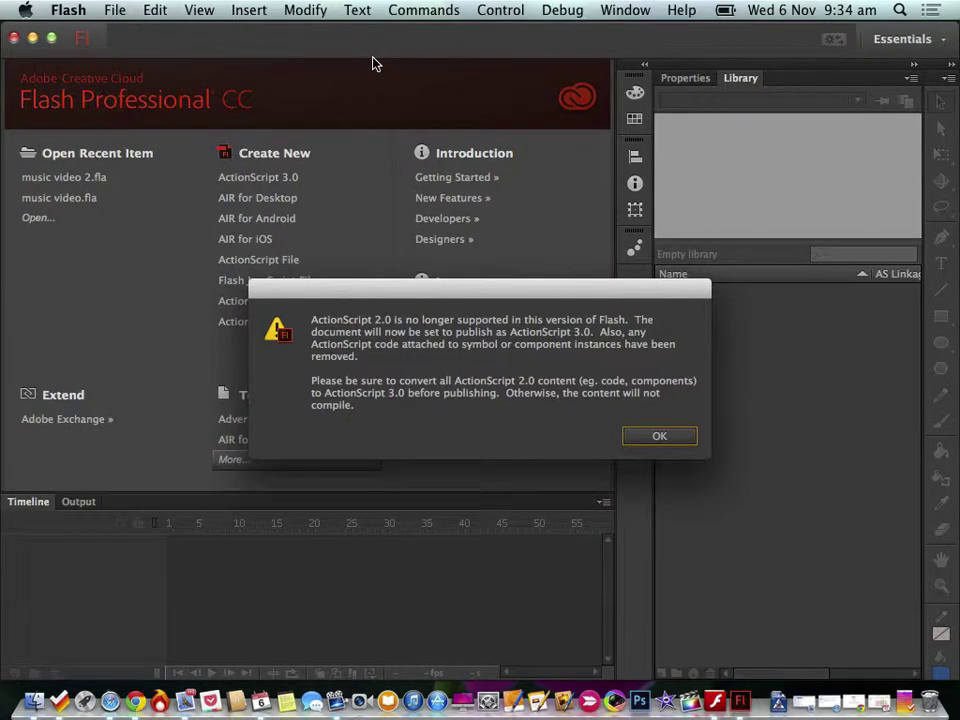
{"action": "left_click", "coordinate": [689, 441]}
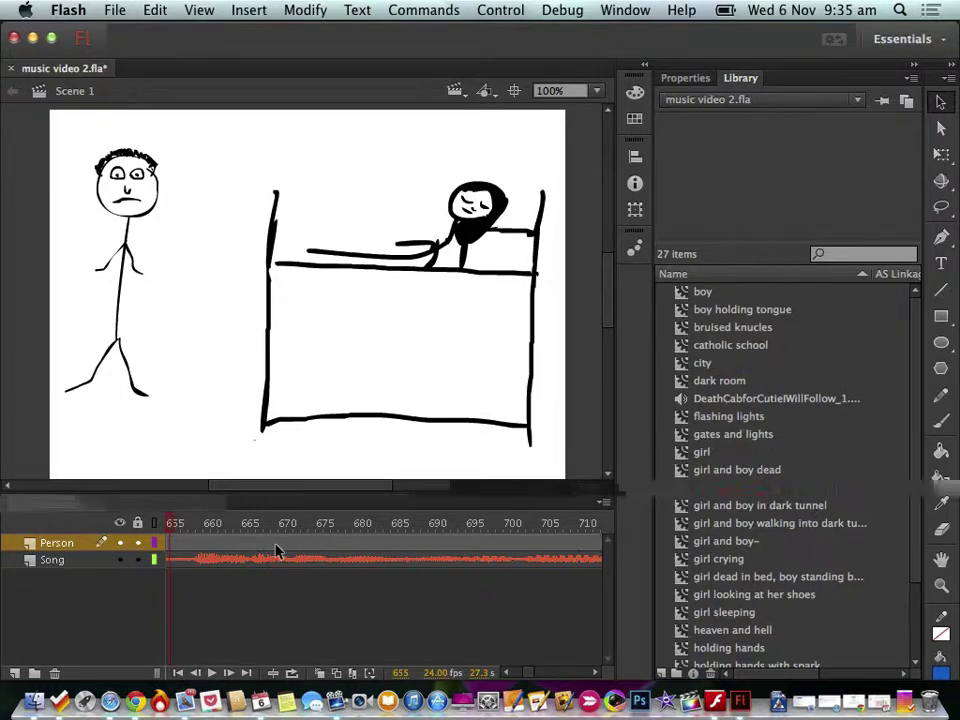
- Test the movie, raise the preview volume while it plays, then close the preview
{"action": "key", "text": "super+Return"}
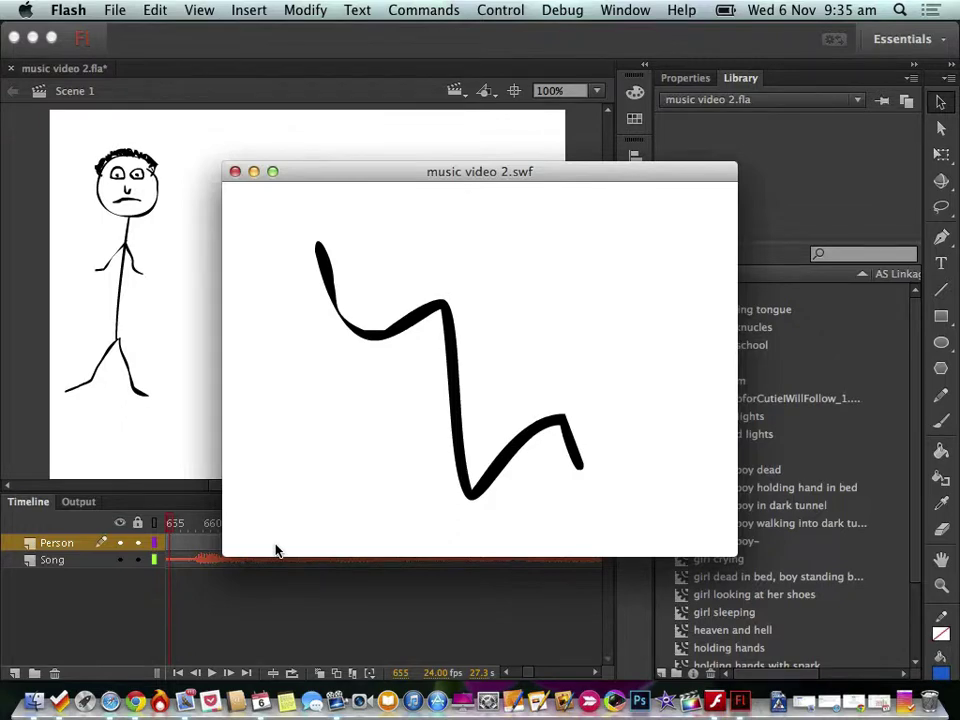
{"action": "key", "text": "XF86AudioRaiseVolume"}
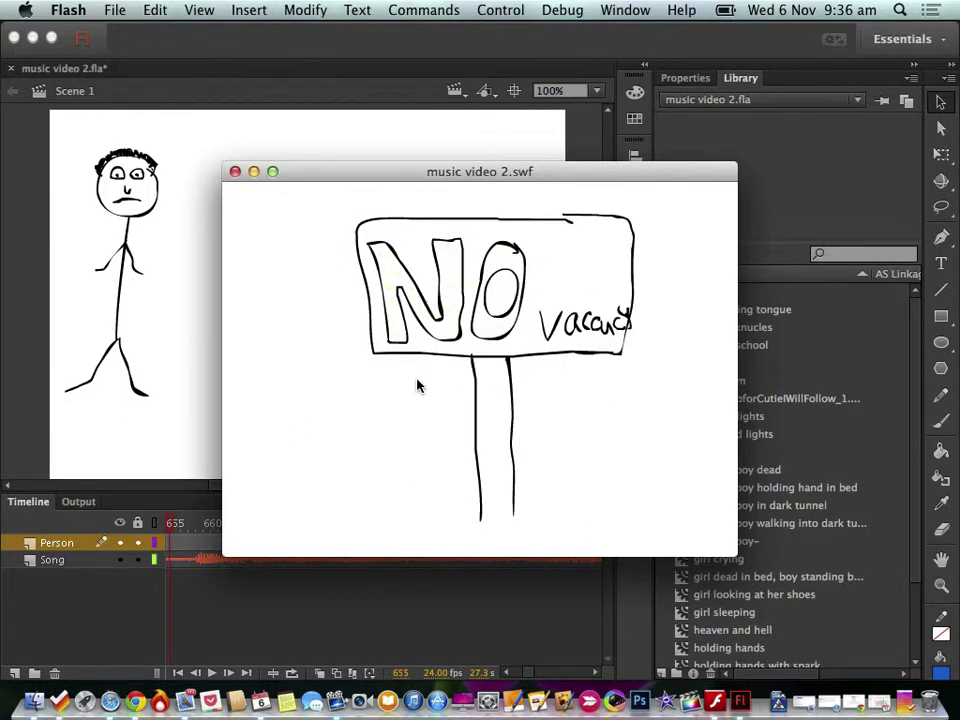
{"action": "left_click", "coordinate": [235, 171]}
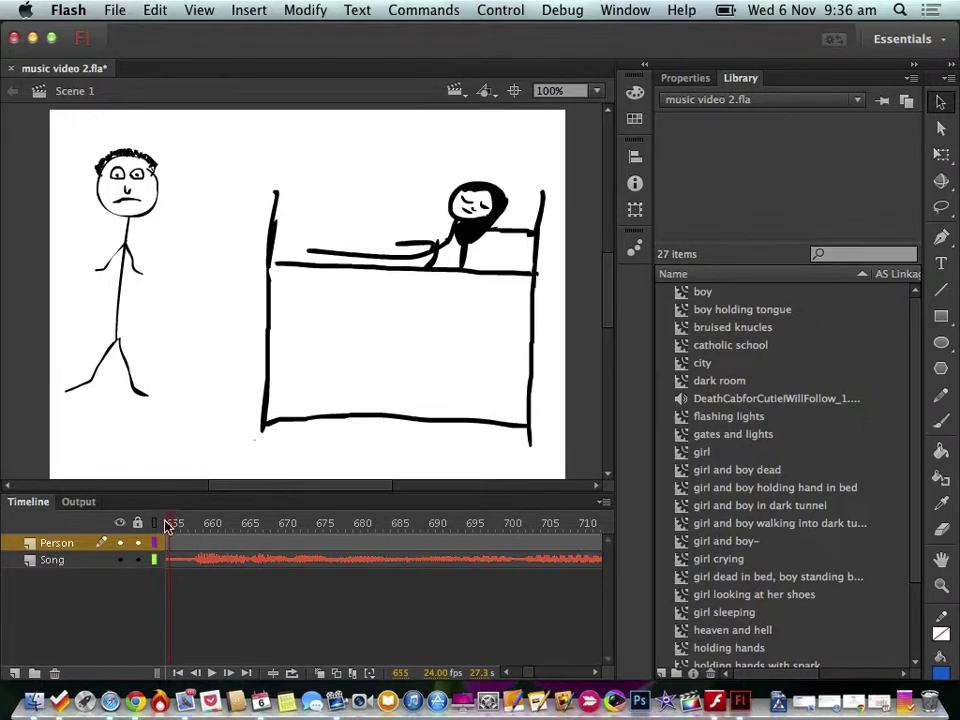
- Open the heaven and hell symbol and inspect frame 12's halo and devil horns
{"action": "left_click_drag", "start_coordinate": [171, 524], "coordinate": [259, 529]}
{"action": "scroll", "coordinate": [706, 548], "scroll_direction": "down", "scroll_amount": 3}
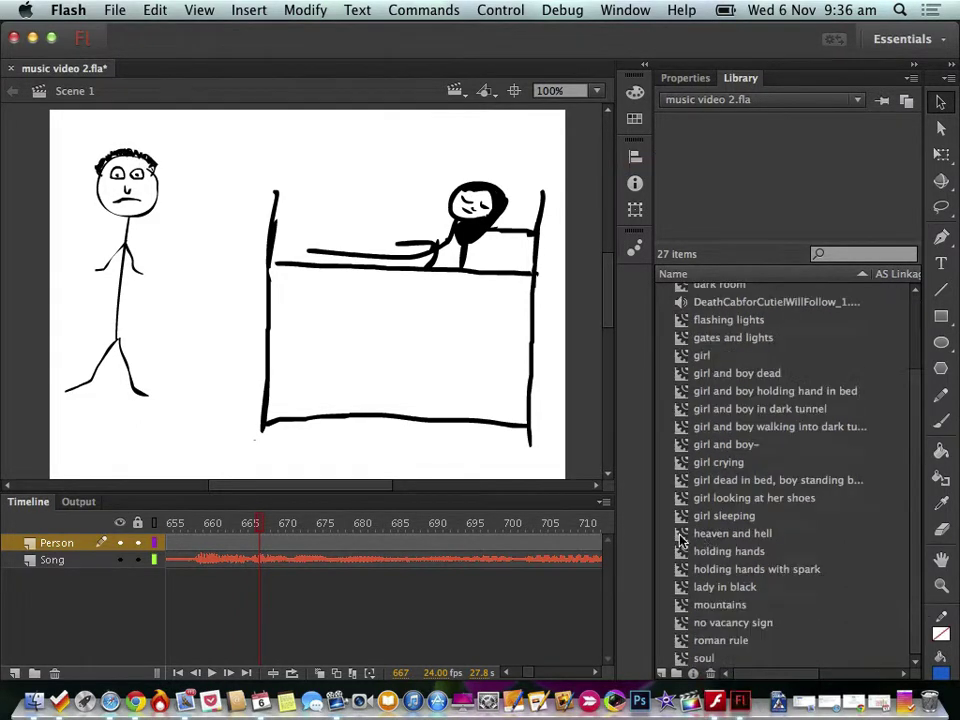
{"action": "double_click", "coordinate": [680, 538]}
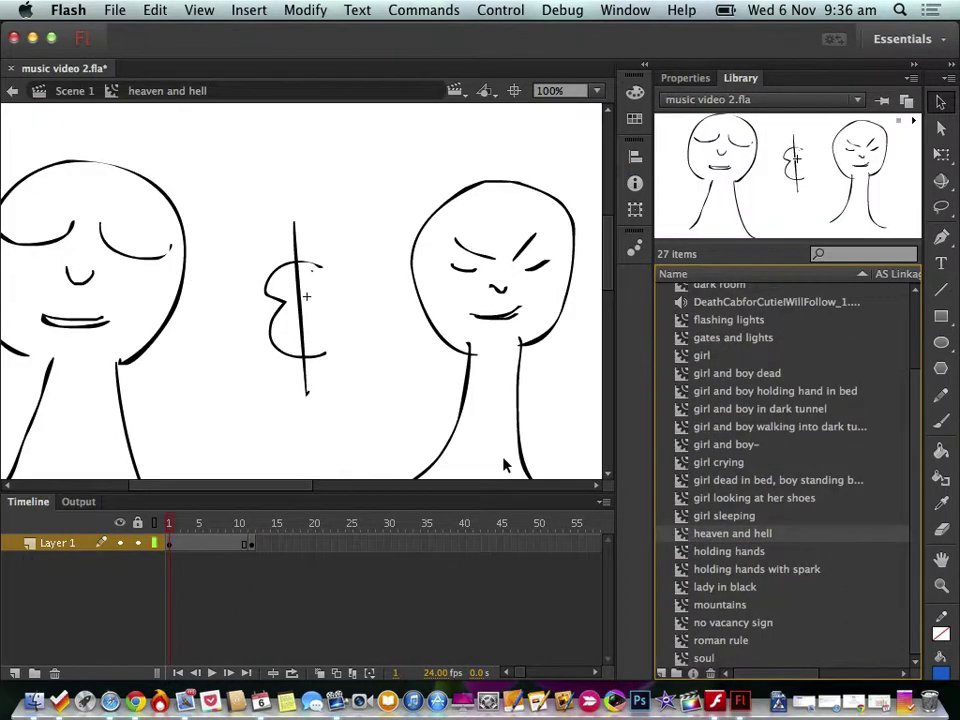
{"action": "left_click", "coordinate": [169, 546]}
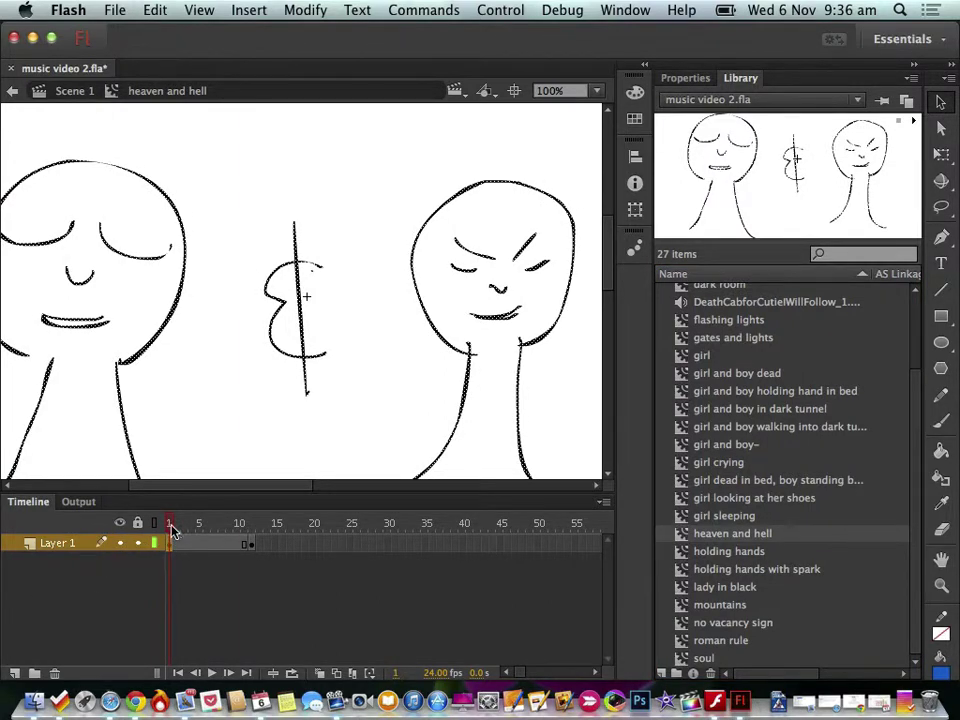
{"action": "mouse_move", "coordinate": [170, 530]}
{"action": "left_mouse_down"}
{"action": "mouse_move", "coordinate": [236, 540]}
{"action": "mouse_move", "coordinate": [249, 553]}
{"action": "left_mouse_up"}
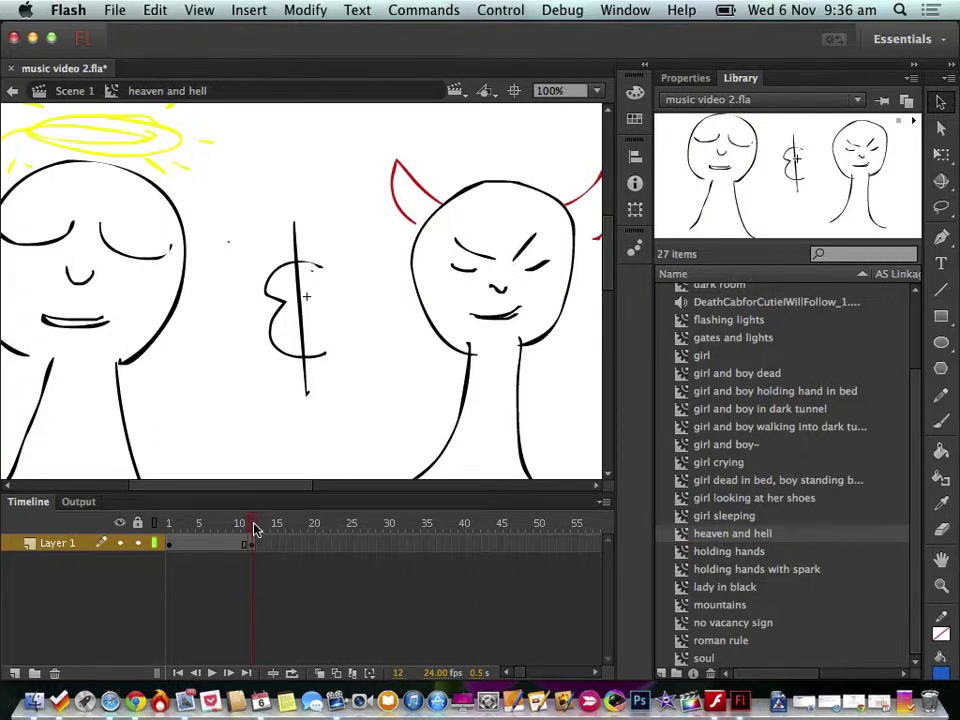
{"action": "left_click_drag", "start_coordinate": [253, 526], "coordinate": [251, 554]}
- Loop playback over frames 1–12, play, pause, and step through the frames
{"action": "left_click", "coordinate": [292, 676]}
{"action": "left_click_drag", "start_coordinate": [200, 521], "coordinate": [140, 523]}
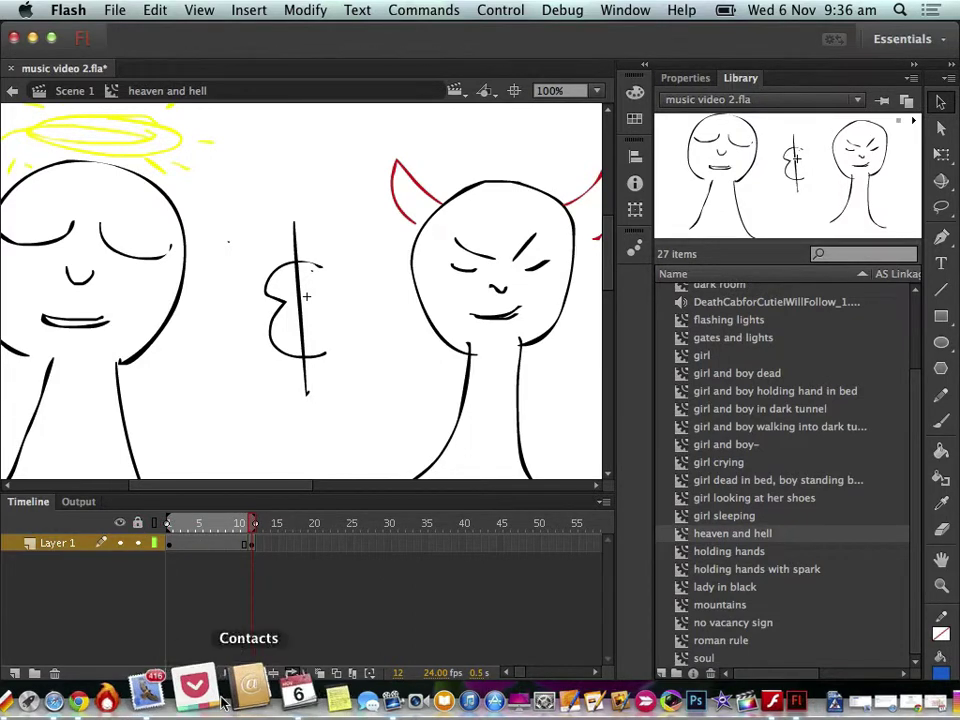
{"action": "left_click", "coordinate": [211, 674]}
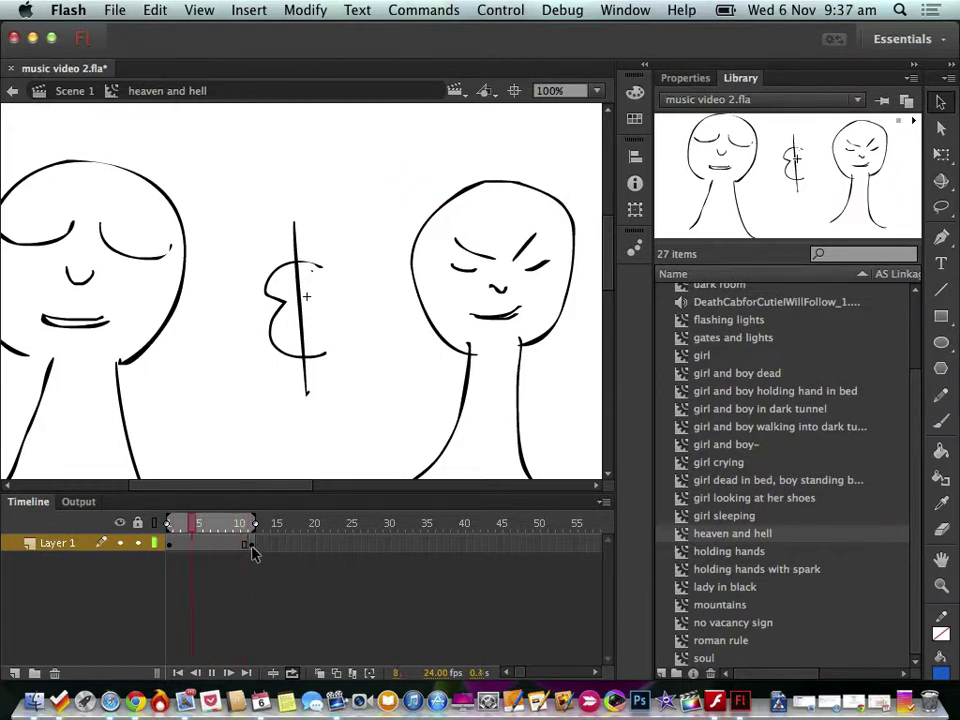
{"action": "left_click", "coordinate": [213, 673]}
{"action": "left_click_drag", "start_coordinate": [226, 530], "coordinate": [251, 553]}
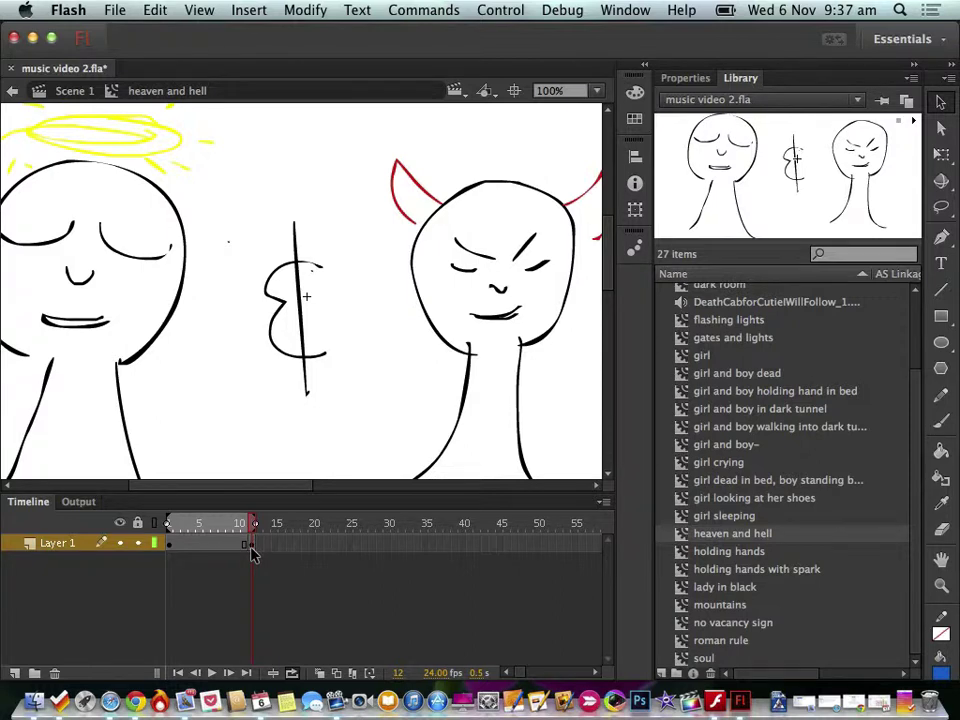
- Copy the frame 12 keyframe and paste it into frame 20 on Layer 1
{"action": "left_click", "coordinate": [251, 550]}
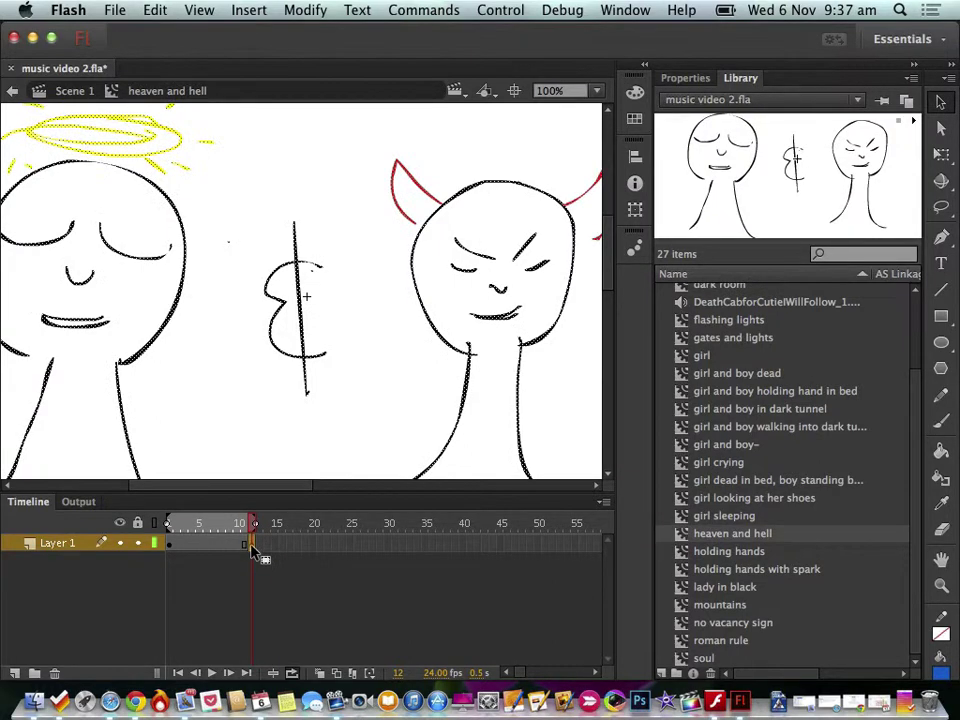
{"action": "right_click", "coordinate": [250, 549]}
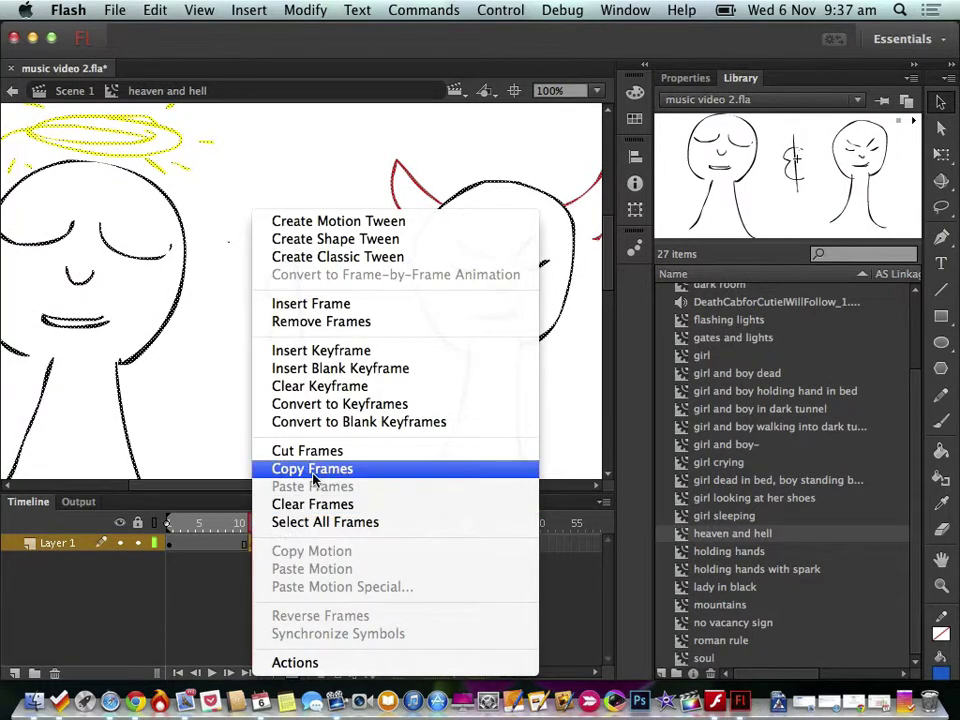
{"action": "left_click", "coordinate": [352, 470]}
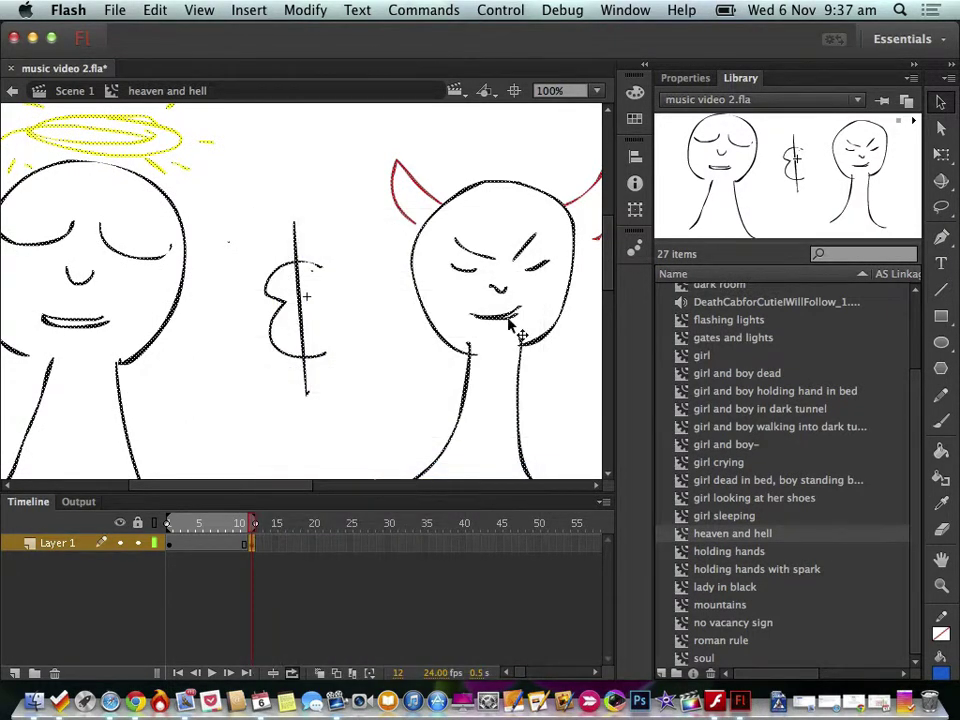
{"action": "left_click", "coordinate": [313, 546]}
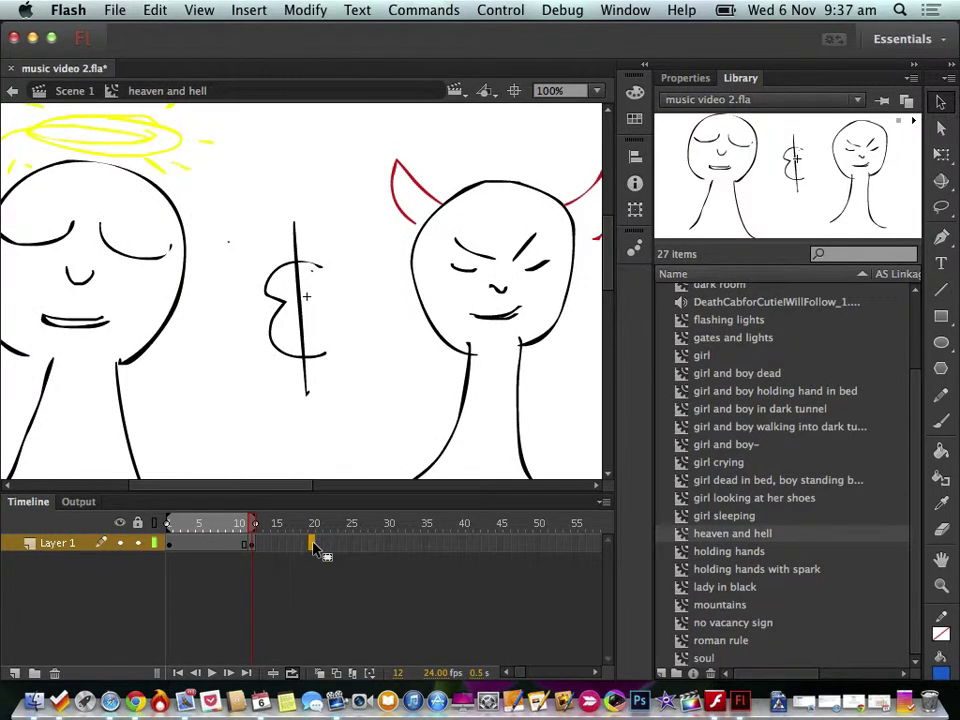
{"action": "right_click", "coordinate": [313, 548]}
{"action": "left_click", "coordinate": [358, 488]}
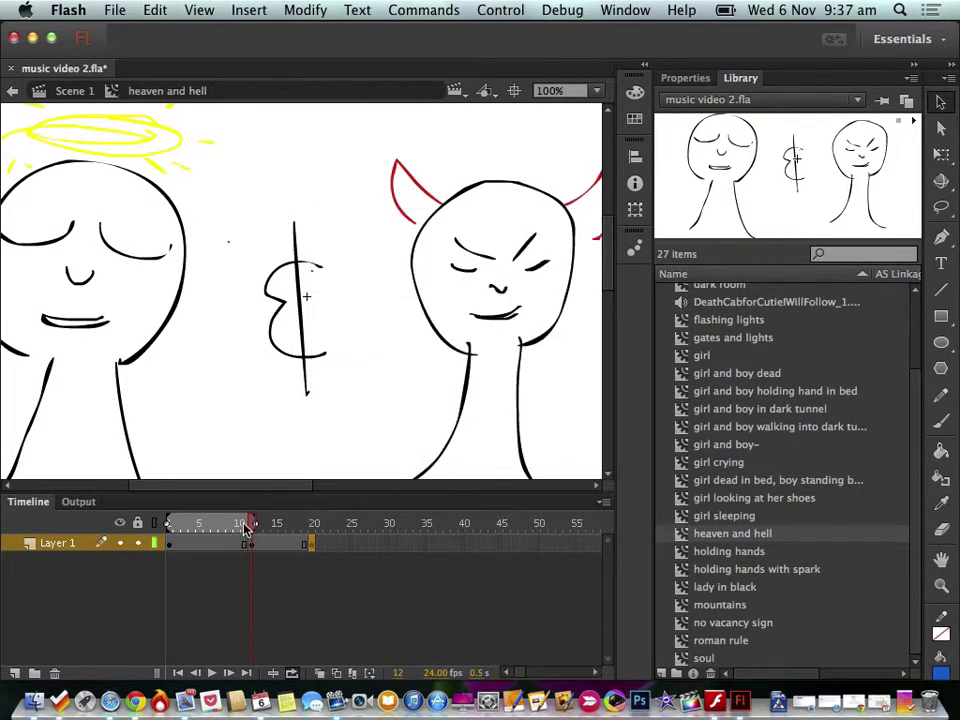
- Extend the loop range to frames 1–20 and play the lengthened animation from the start
{"action": "left_click_drag", "start_coordinate": [247, 524], "coordinate": [313, 524]}
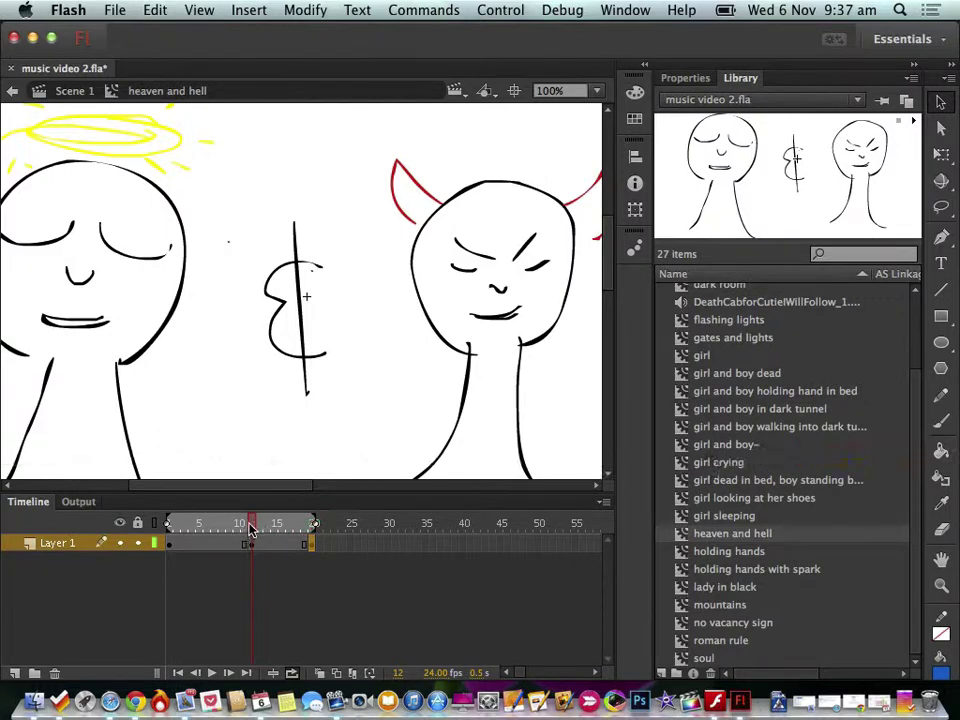
{"action": "mouse_move", "coordinate": [250, 528]}
{"action": "left_mouse_down"}
{"action": "mouse_move", "coordinate": [186, 527]}
{"action": "mouse_move", "coordinate": [251, 530]}
{"action": "mouse_move", "coordinate": [274, 561]}
{"action": "mouse_move", "coordinate": [311, 565]}
{"action": "left_mouse_up"}
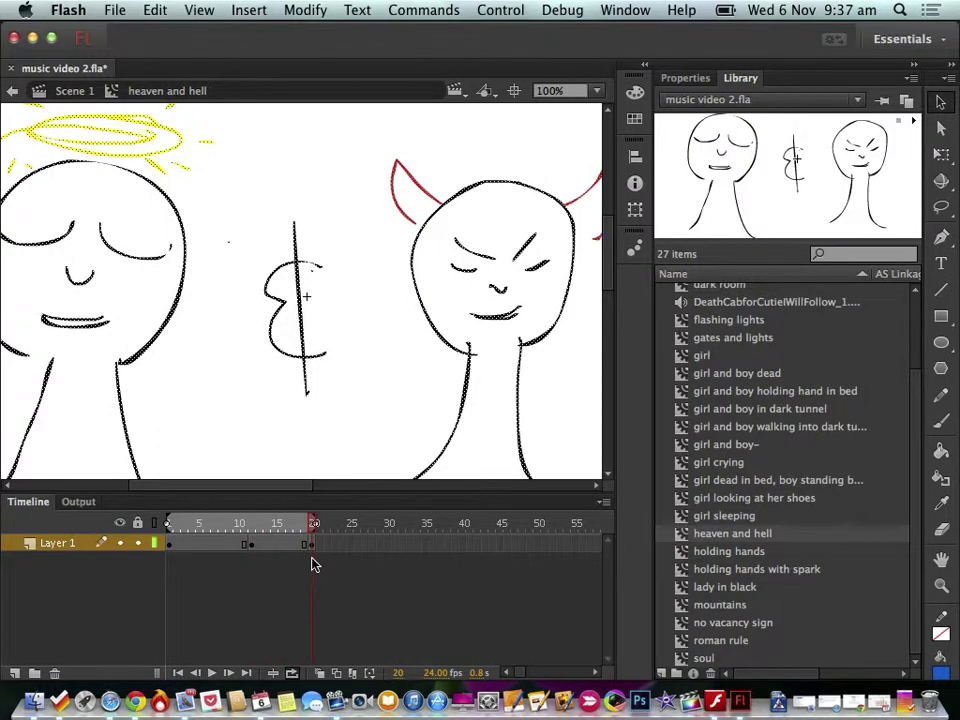
{"action": "left_click", "coordinate": [178, 673]}
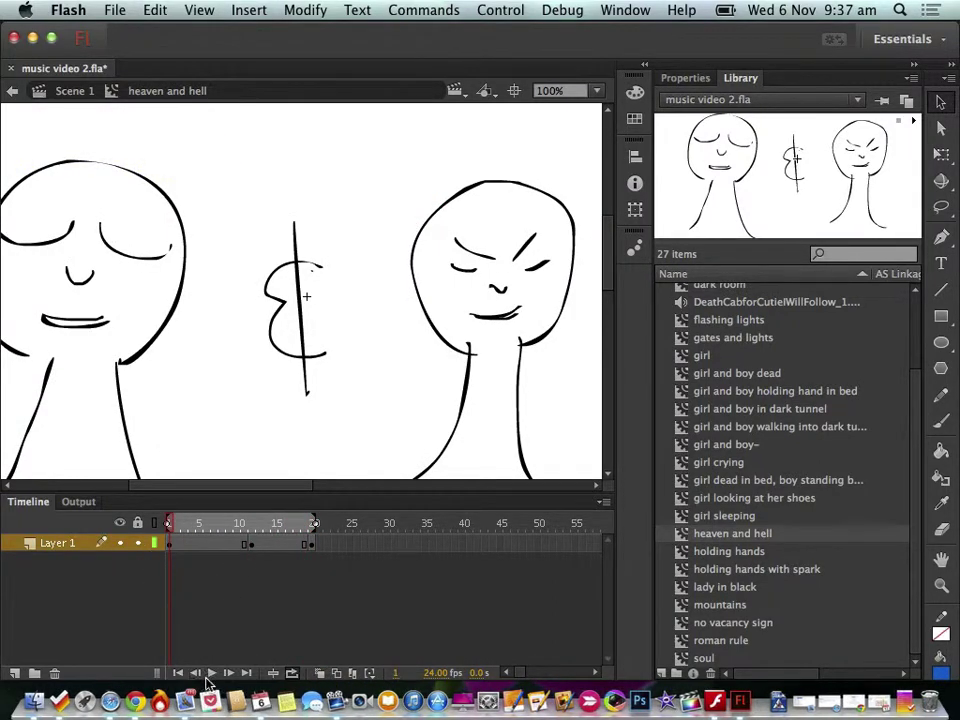
{"action": "left_click", "coordinate": [210, 674]}
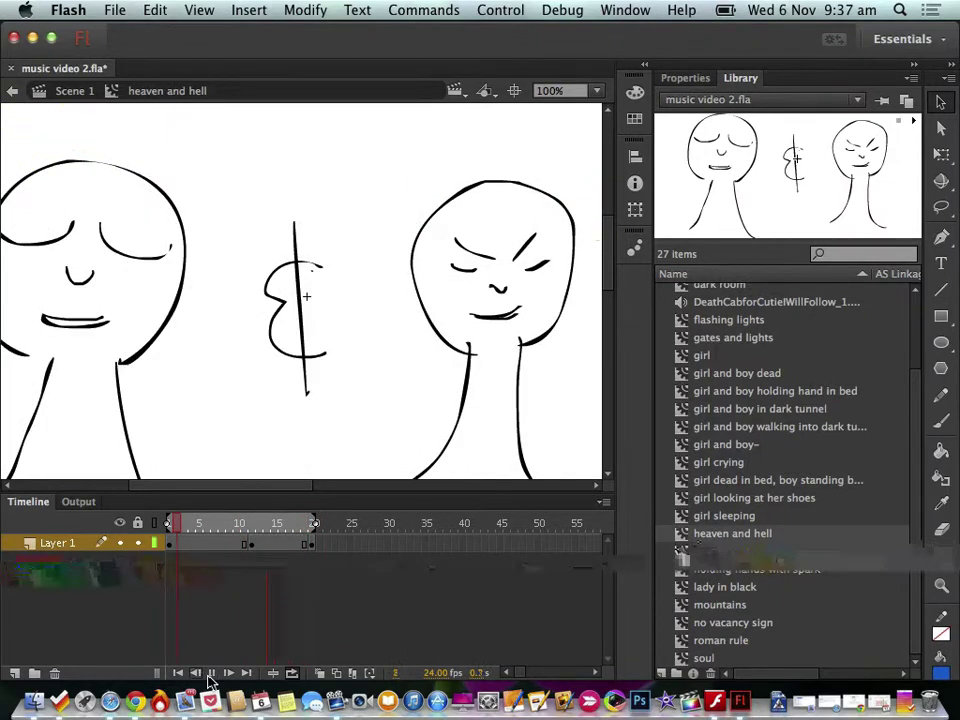
{"action": "left_click", "coordinate": [211, 673]}
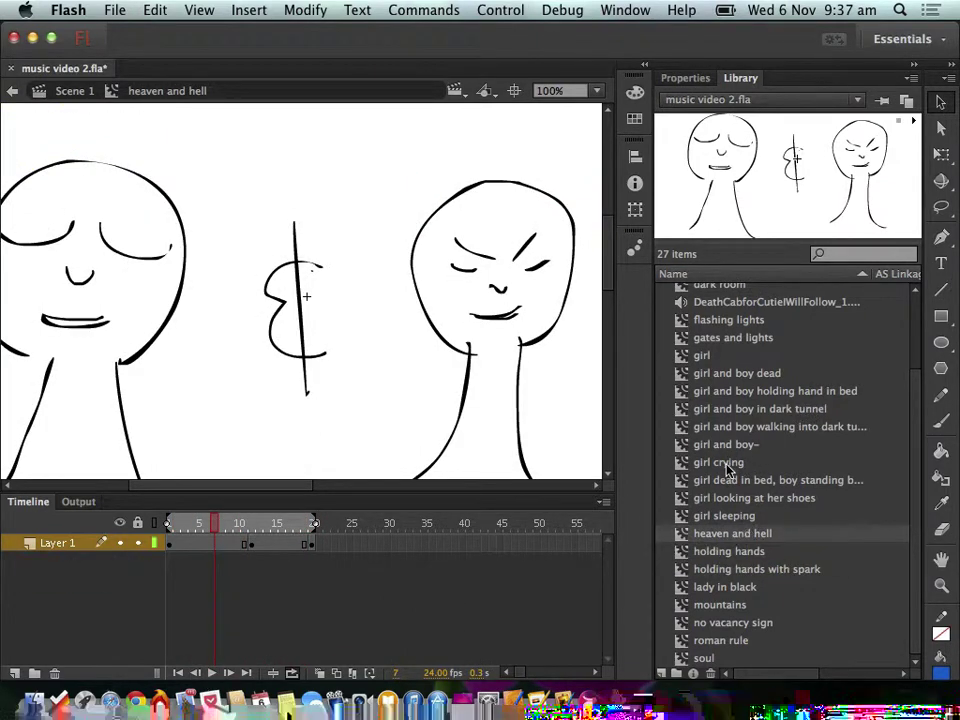
- Open 'girl and boy in dark tunnel', play it, and scrub frames 10–12 to check the flicker
{"action": "left_click", "coordinate": [677, 411]}
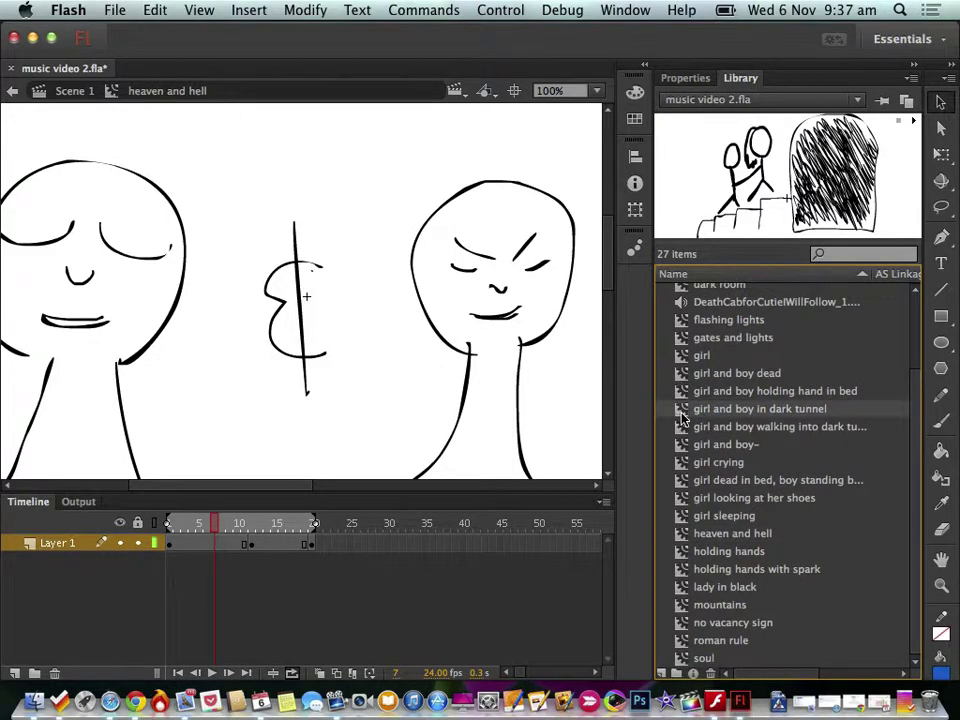
{"action": "double_click", "coordinate": [682, 413]}
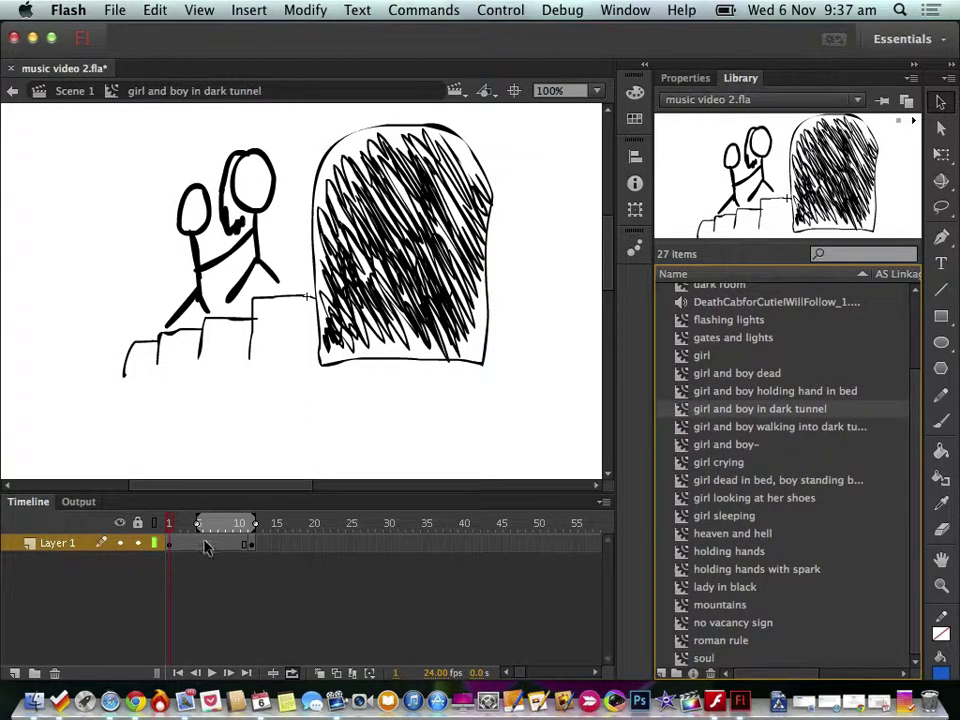
{"action": "left_click", "coordinate": [212, 673]}
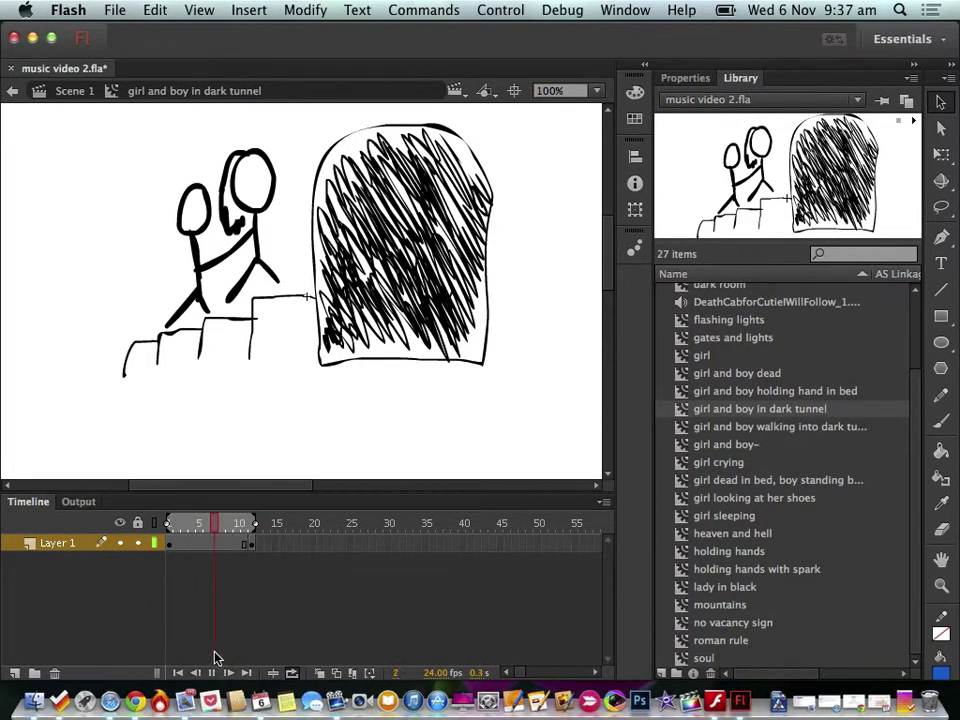
{"action": "left_click", "coordinate": [212, 673]}
{"action": "left_click", "coordinate": [251, 523]}
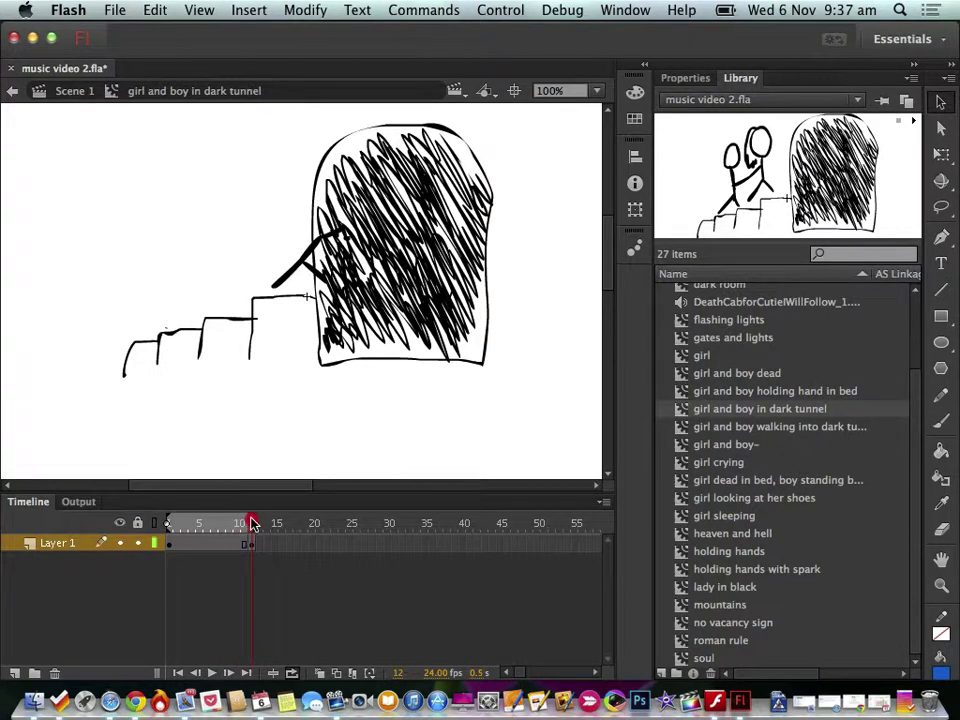
{"action": "left_click_drag", "start_coordinate": [251, 523], "coordinate": [193, 523]}
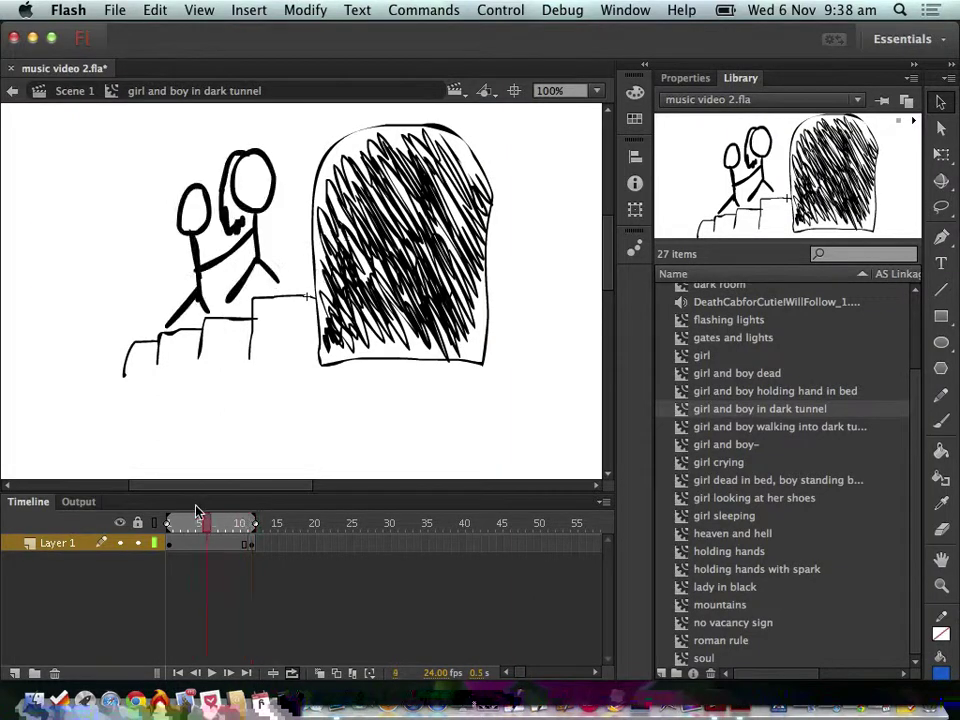
{"action": "left_click", "coordinate": [209, 674]}
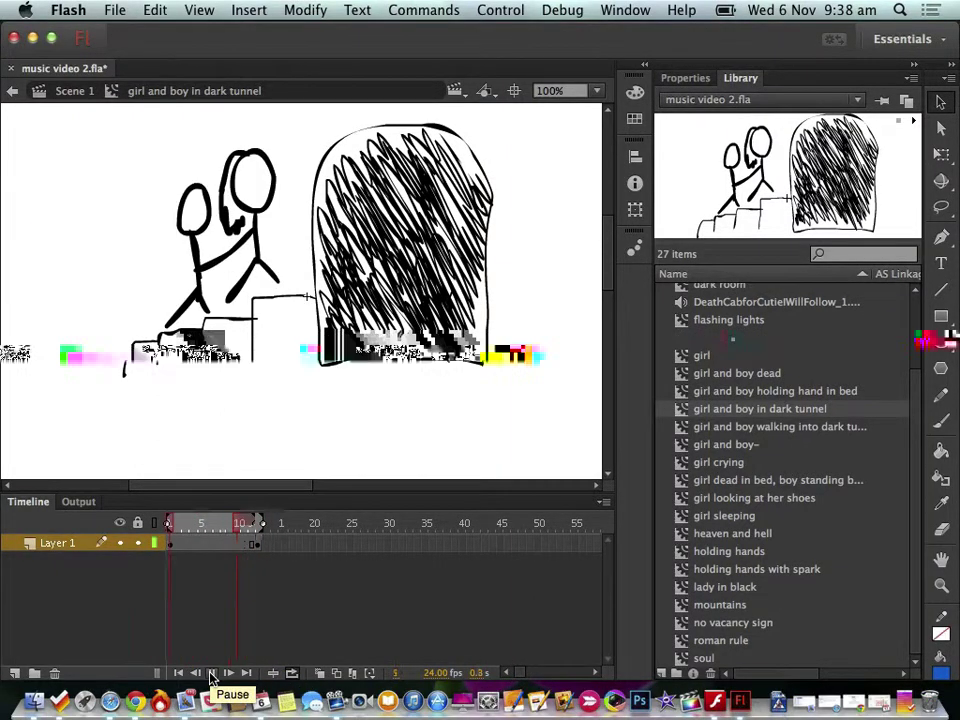
- Copy the frame 12 drawing and paste it as a keyframe near frame 25
{"action": "left_click", "coordinate": [250, 545]}
{"action": "right_click", "coordinate": [248, 545]}
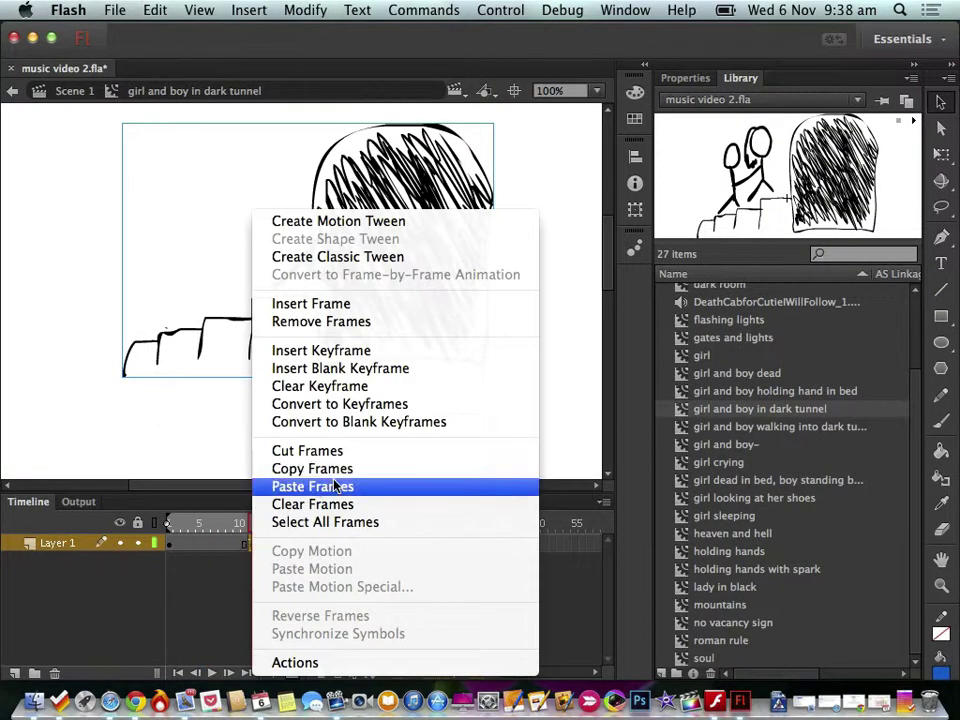
{"action": "left_click", "coordinate": [336, 486]}
{"action": "left_click", "coordinate": [316, 545]}
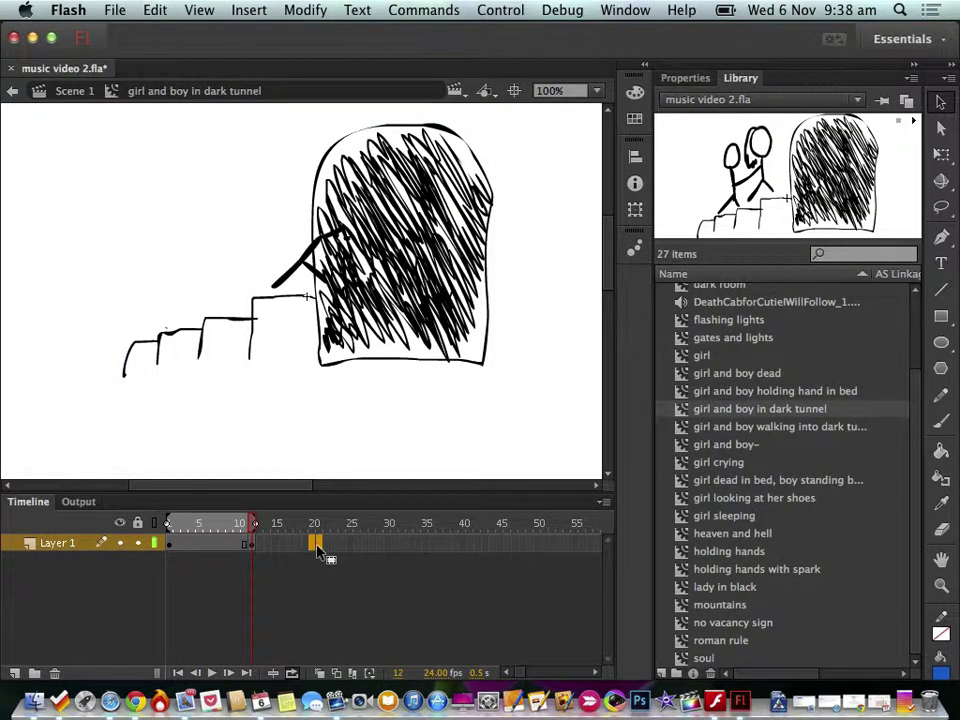
{"action": "left_click_drag", "start_coordinate": [316, 550], "coordinate": [330, 553]}
{"action": "left_click", "coordinate": [349, 547]}
{"action": "right_click", "coordinate": [352, 552]}
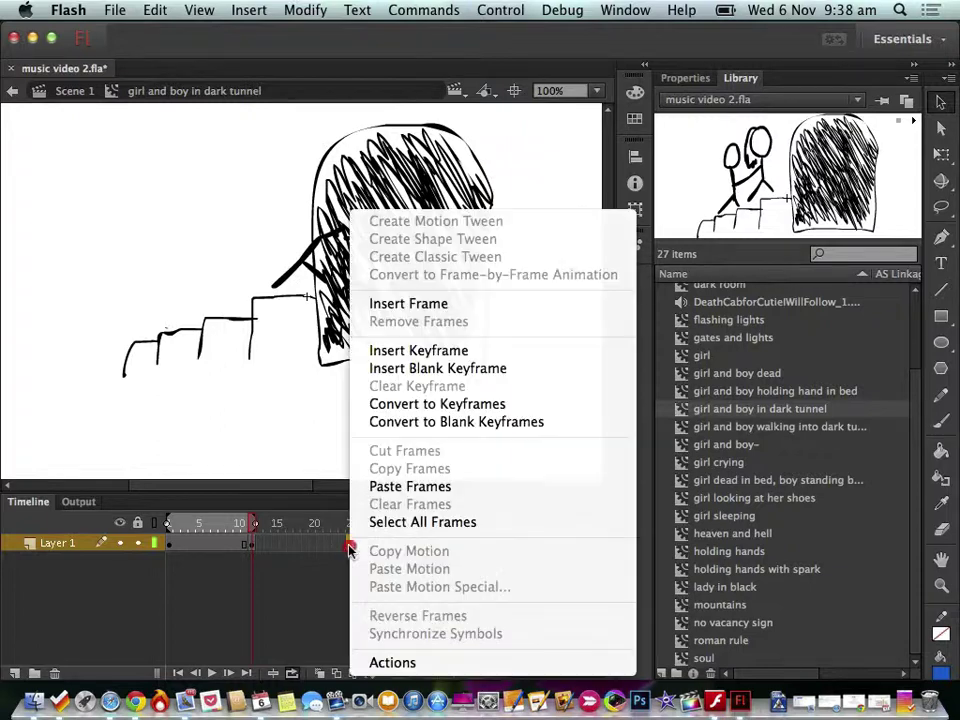
{"action": "left_click", "coordinate": [409, 487]}
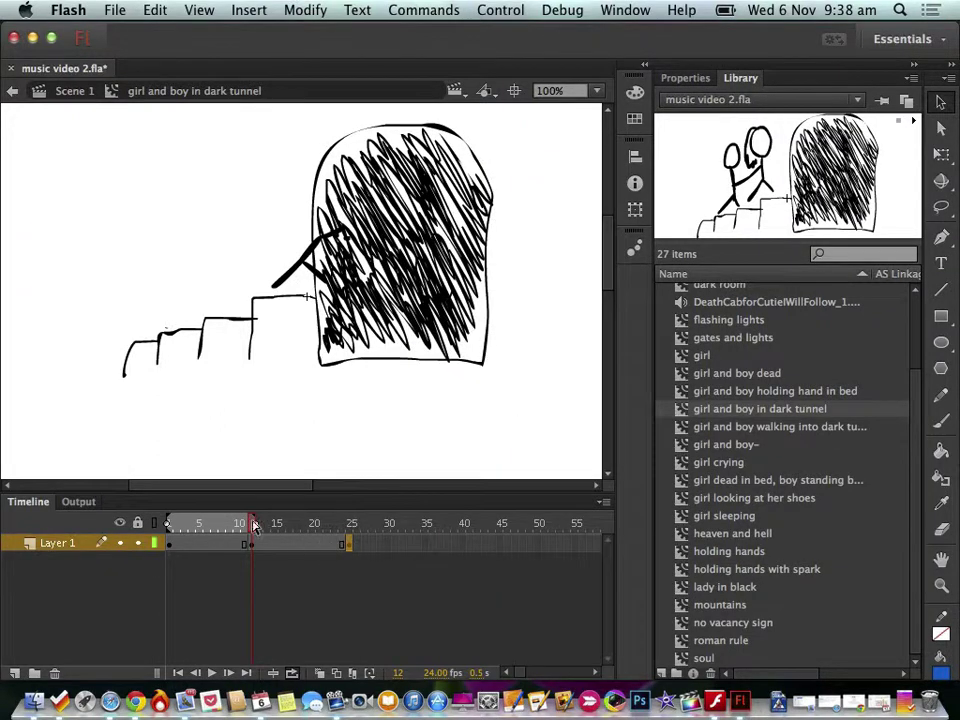
- Extend the preview range to frame 25 and replay the animation from frame 1
{"action": "left_click_drag", "start_coordinate": [225, 523], "coordinate": [350, 523]}
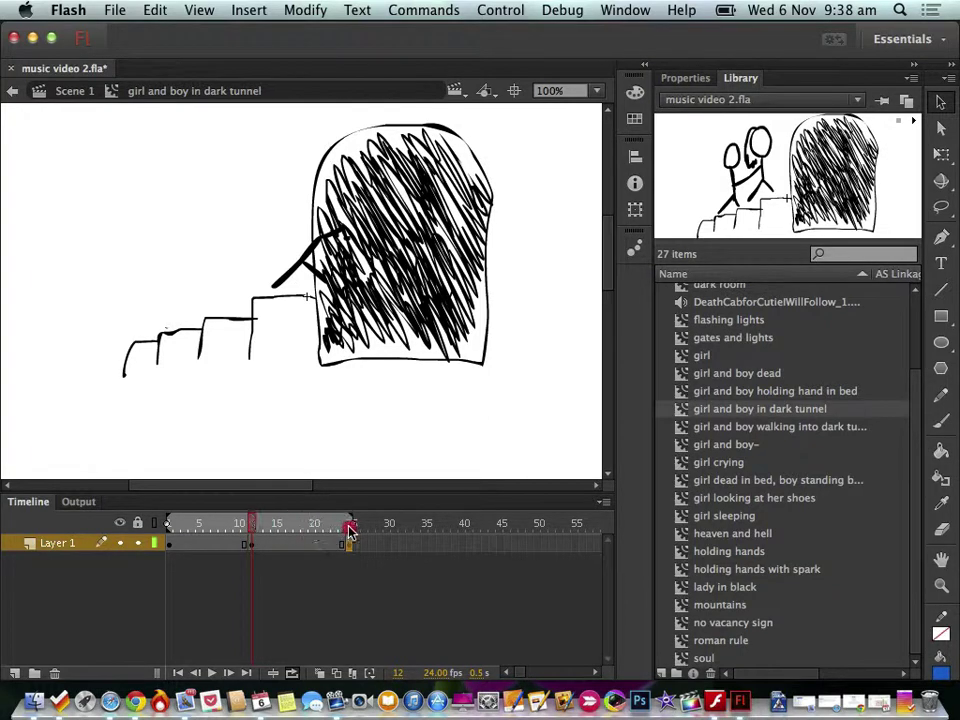
{"action": "left_click", "coordinate": [178, 672]}
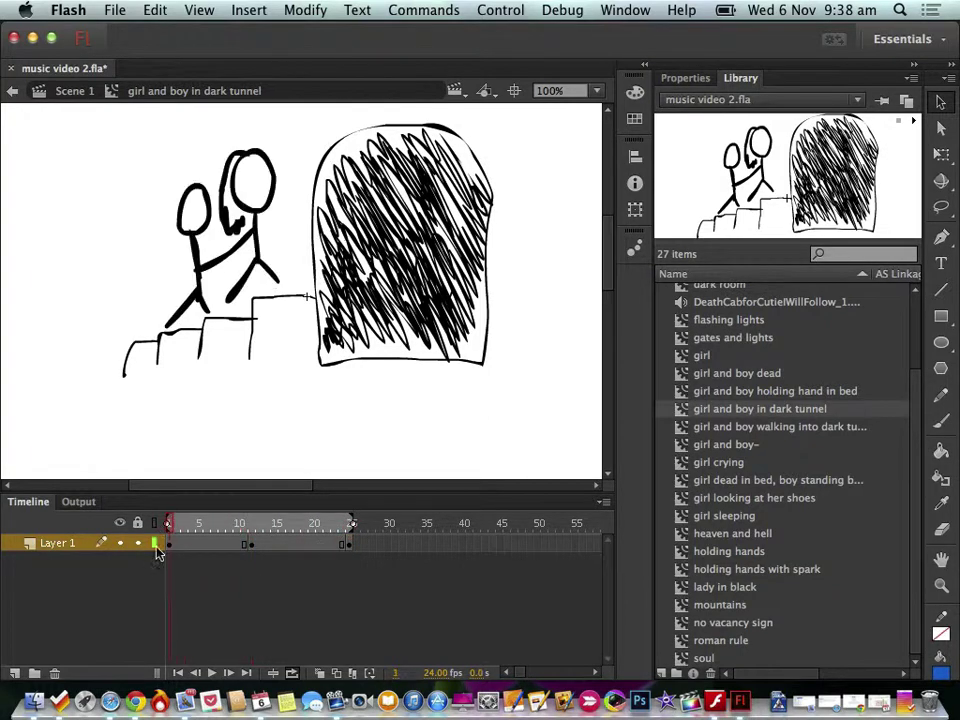
{"action": "left_click", "coordinate": [211, 672]}
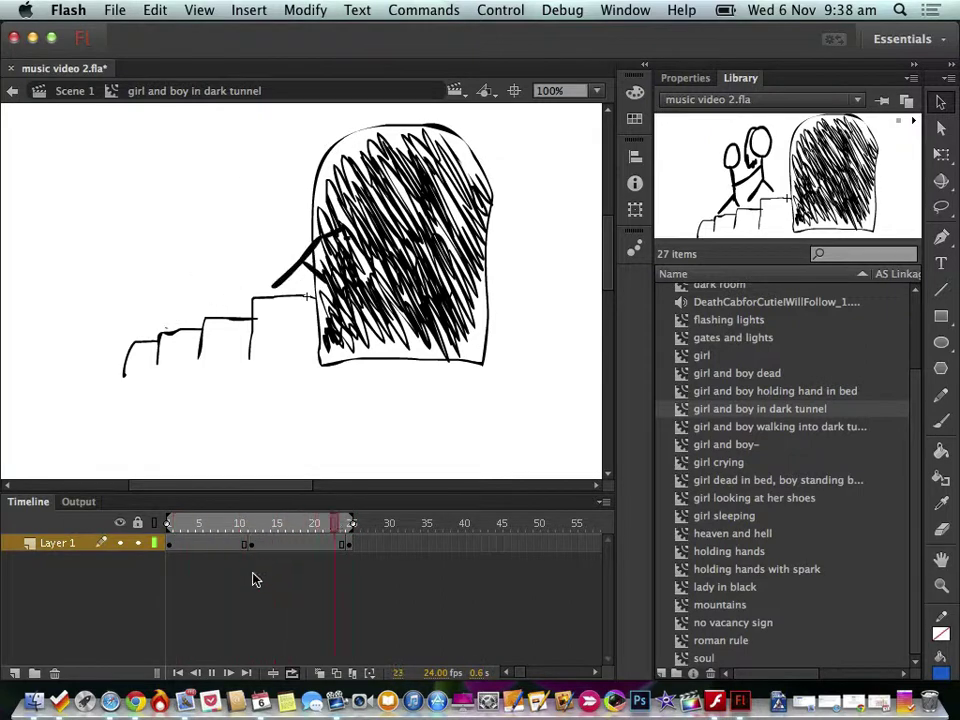
- Stop the tunnel playback, open the girl crying symbol, and preview its tears animation
{"action": "left_click", "coordinate": [209, 672]}
{"action": "left_click", "coordinate": [681, 468]}
{"action": "double_click", "coordinate": [681, 464]}
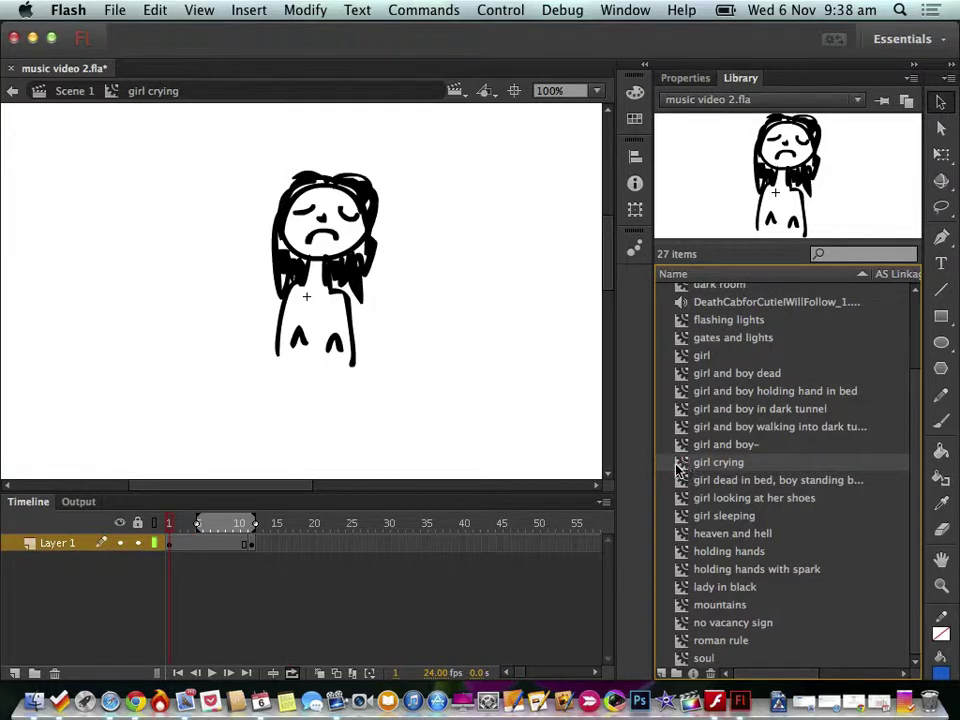
{"action": "left_click_drag", "start_coordinate": [172, 524], "coordinate": [254, 524]}
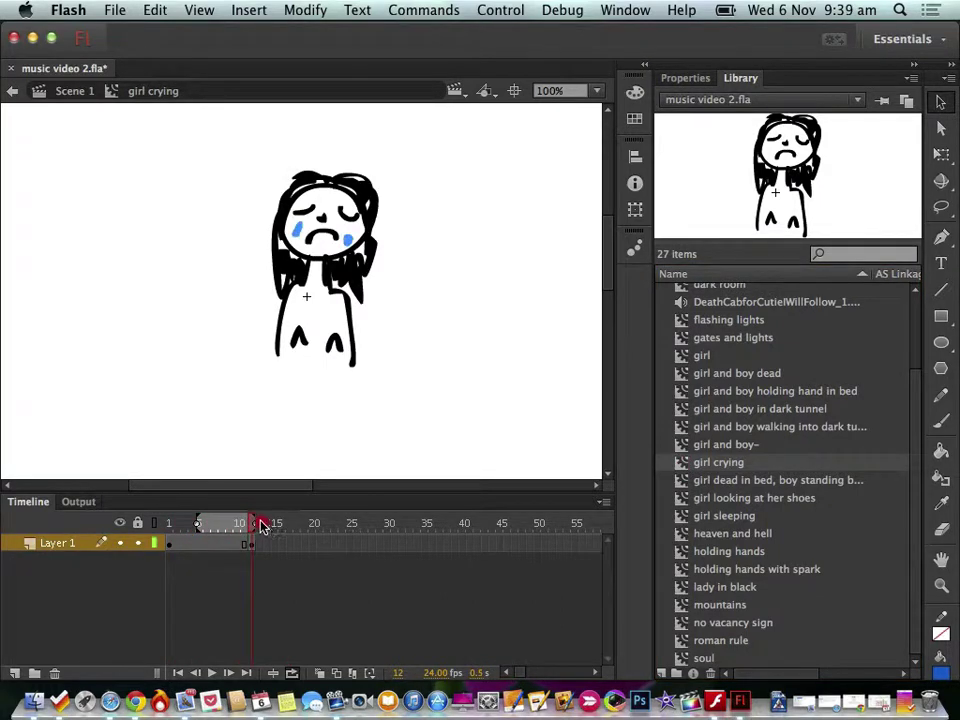
- Copy the tearful frame 12 keyframe to frame 20 and preview frames 1–20
{"action": "left_click", "coordinate": [252, 550]}
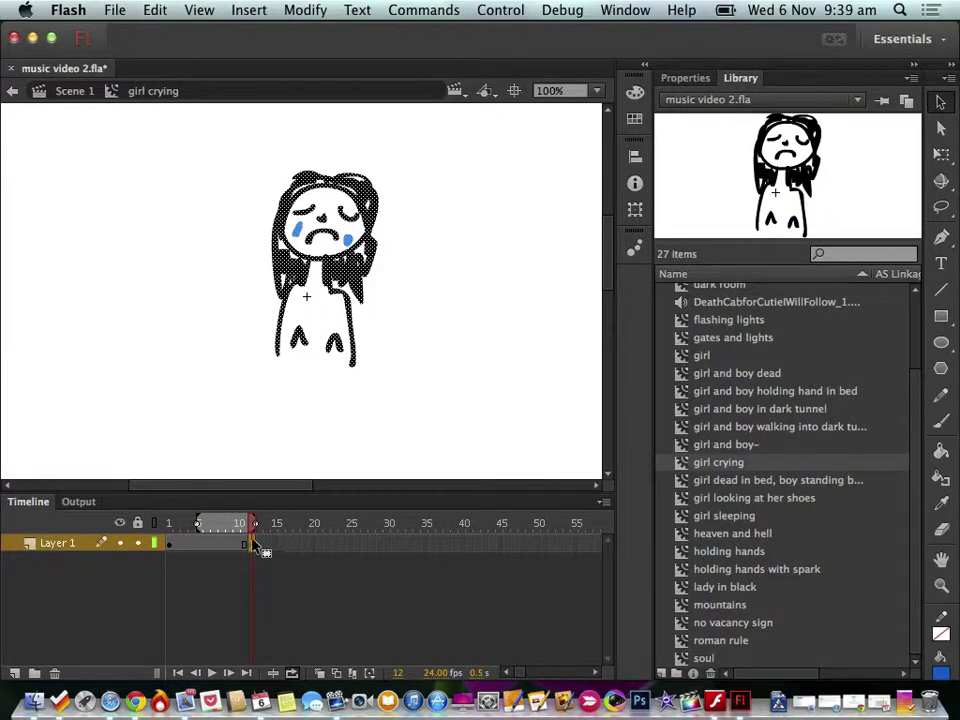
{"action": "right_click", "coordinate": [253, 551]}
{"action": "left_click", "coordinate": [326, 469]}
{"action": "right_click", "coordinate": [318, 545]}
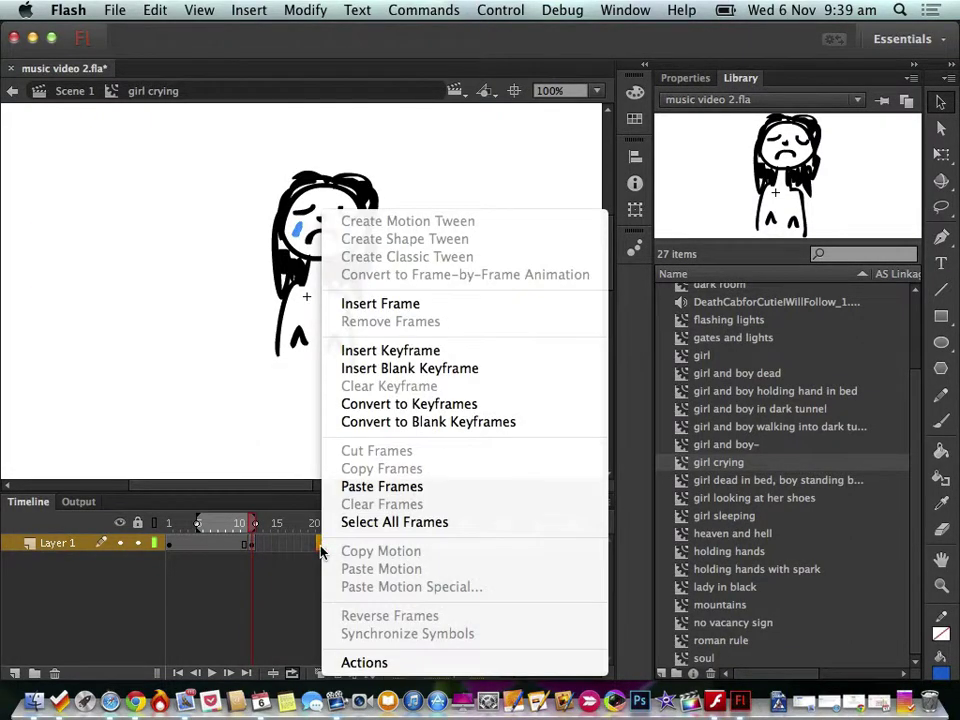
{"action": "left_click", "coordinate": [380, 487]}
{"action": "left_click_drag", "start_coordinate": [255, 523], "coordinate": [322, 523]}
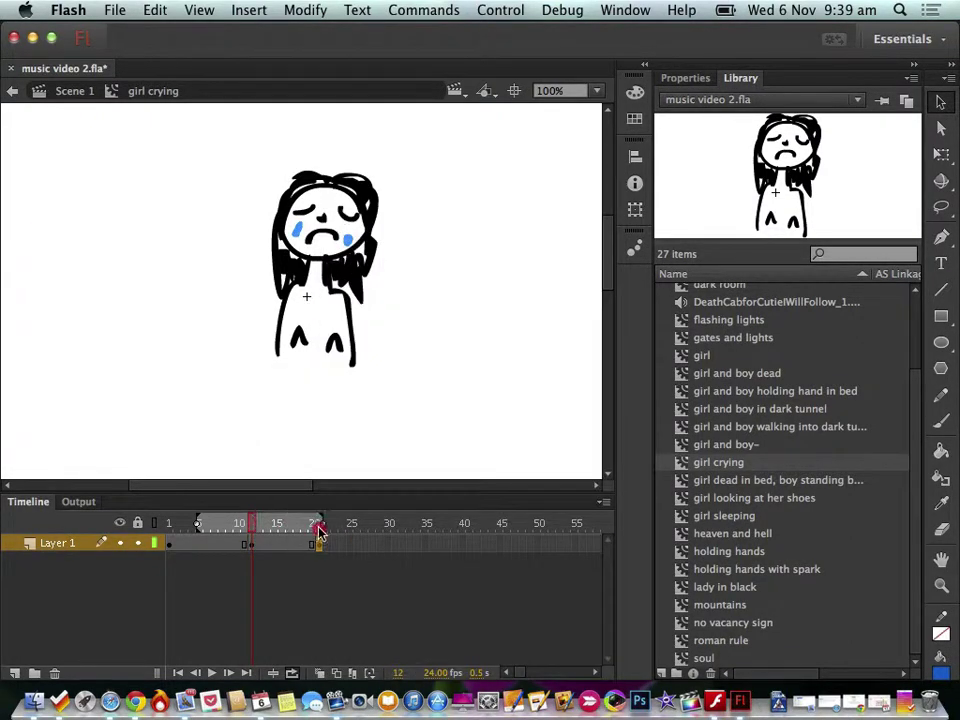
{"action": "mouse_move", "coordinate": [199, 525]}
{"action": "left_mouse_down"}
{"action": "mouse_move", "coordinate": [139, 523]}
{"action": "mouse_move", "coordinate": [305, 535]}
{"action": "mouse_move", "coordinate": [138, 525]}
{"action": "left_mouse_up"}
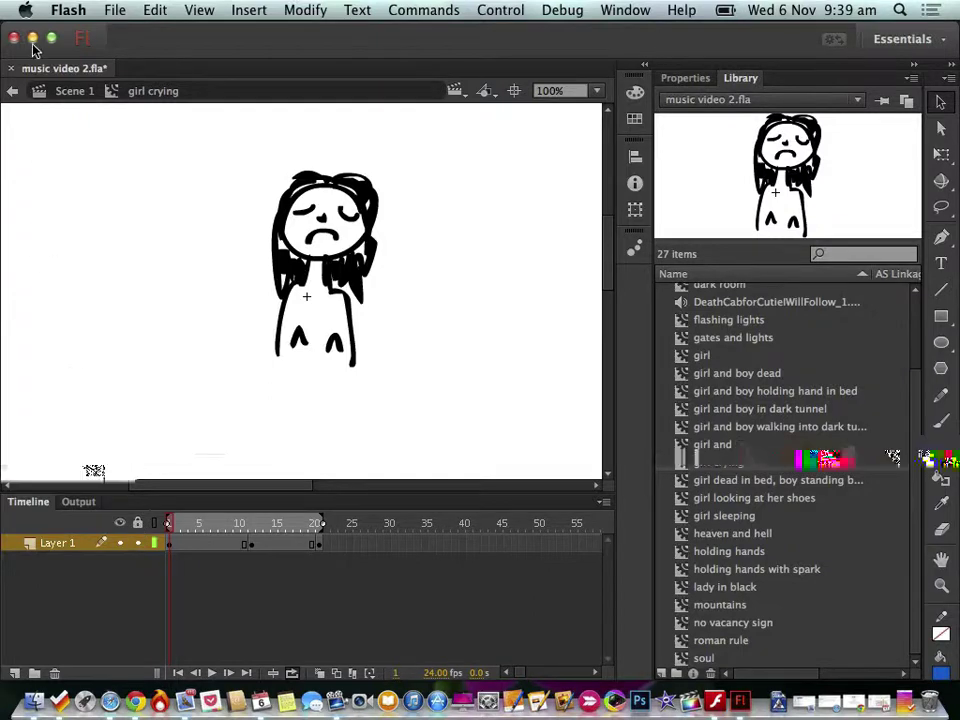
{"action": "left_click", "coordinate": [52, 92]}
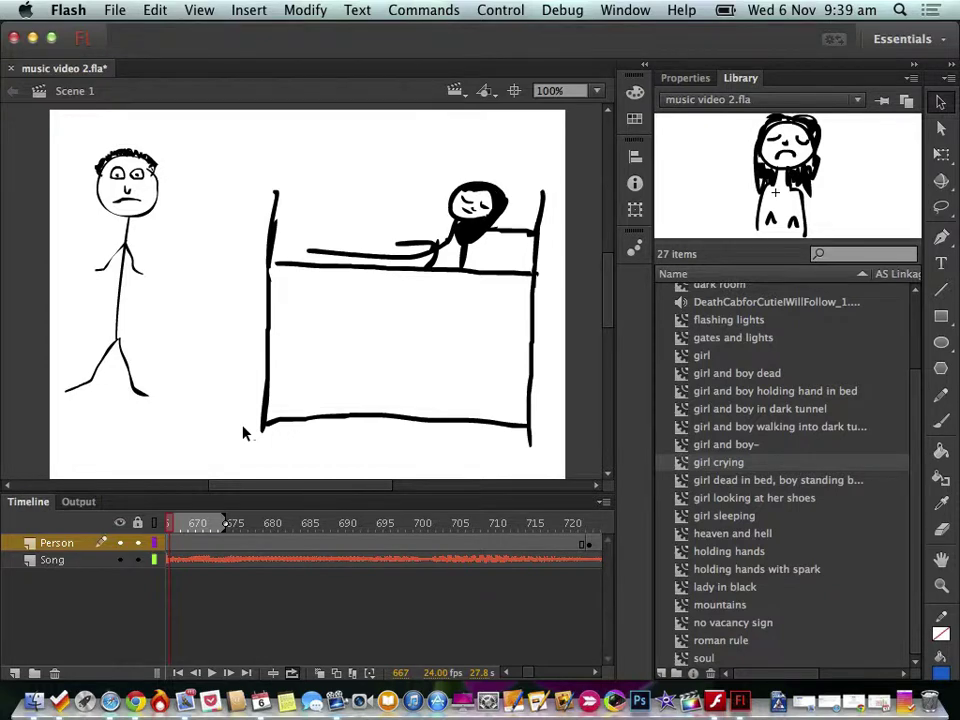
{"action": "double_click", "coordinate": [686, 466]}
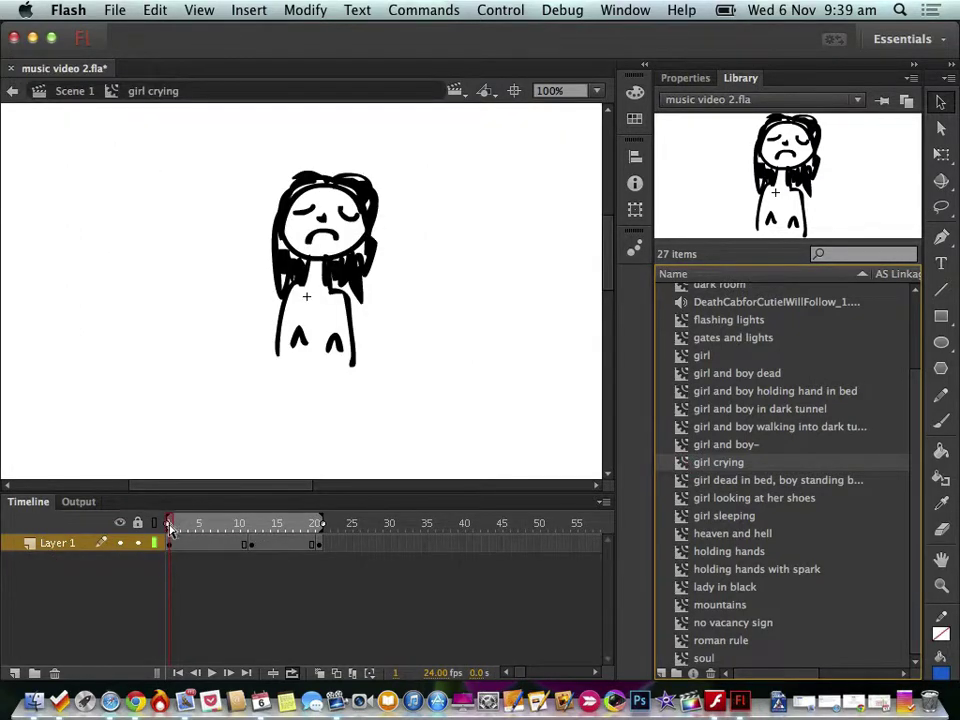
{"action": "left_click_drag", "start_coordinate": [170, 526], "coordinate": [253, 525]}
{"action": "left_click", "coordinate": [254, 548]}
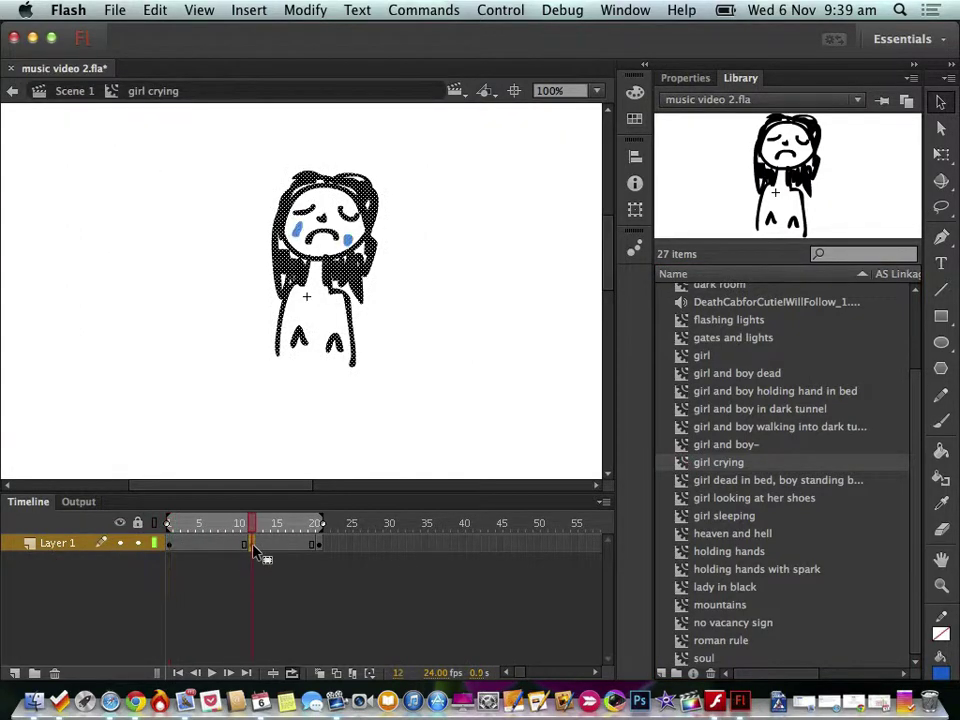